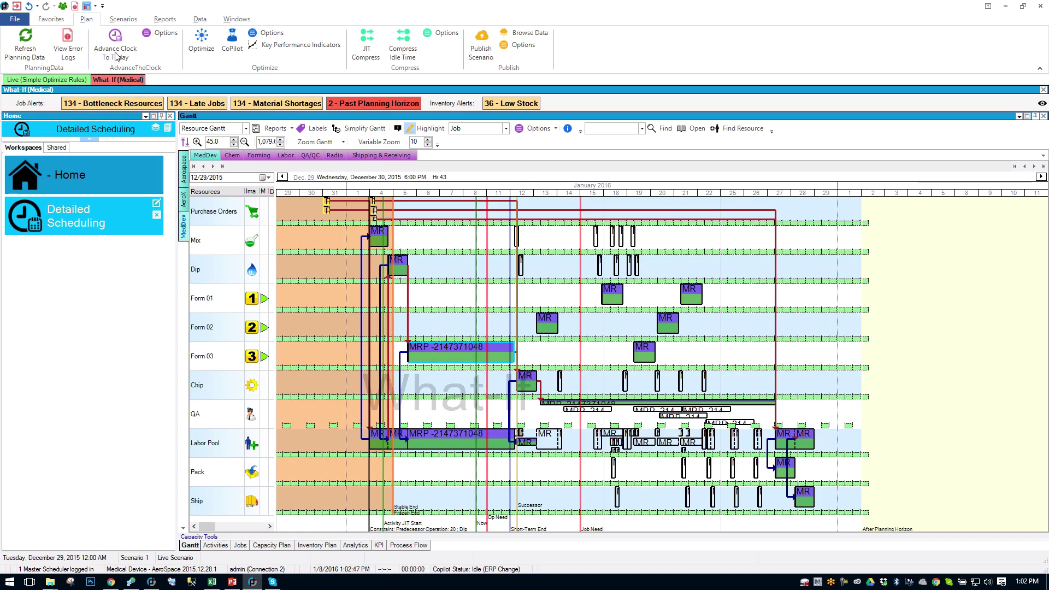
Copy the Medical scenario into a new What-If scenario named Scenario 13
left_click(123, 21)
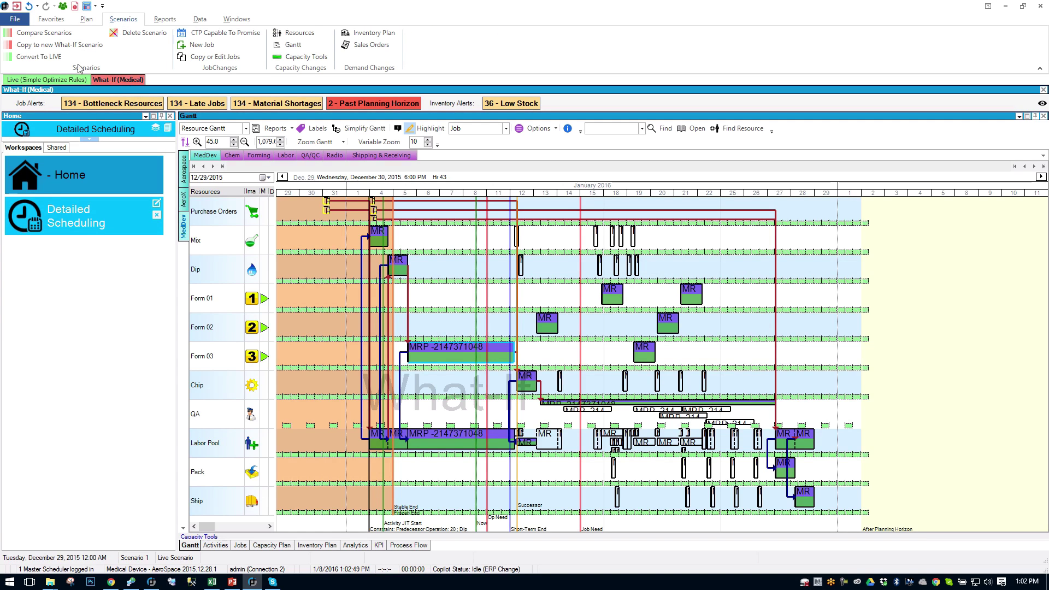
left_click(69, 46)
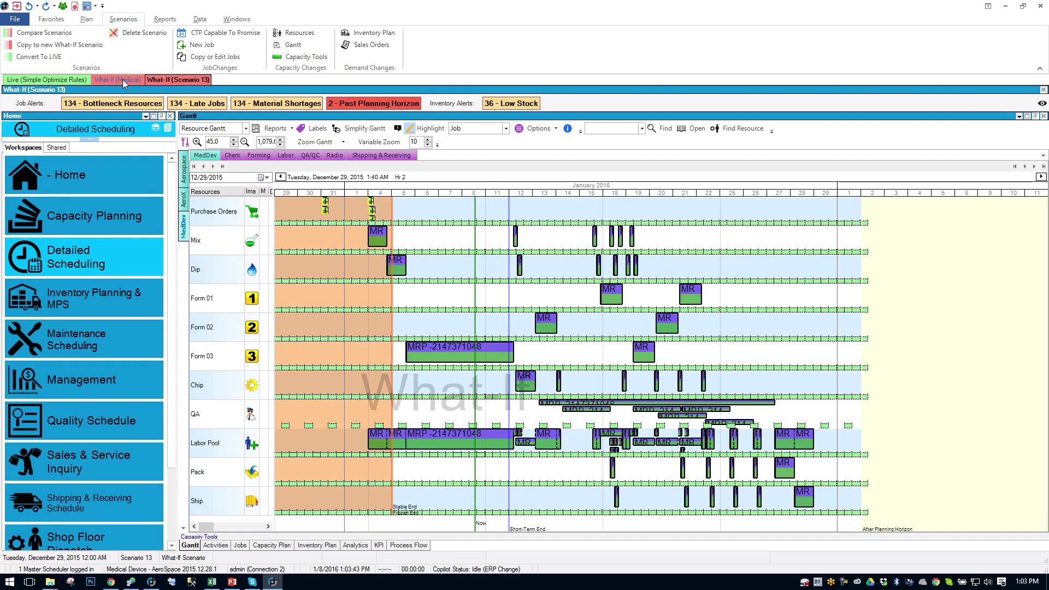
Set JIT Slack Days to 5 in the Optimize rules, then save and re-optimize Scenario 13
left_click(165, 21)
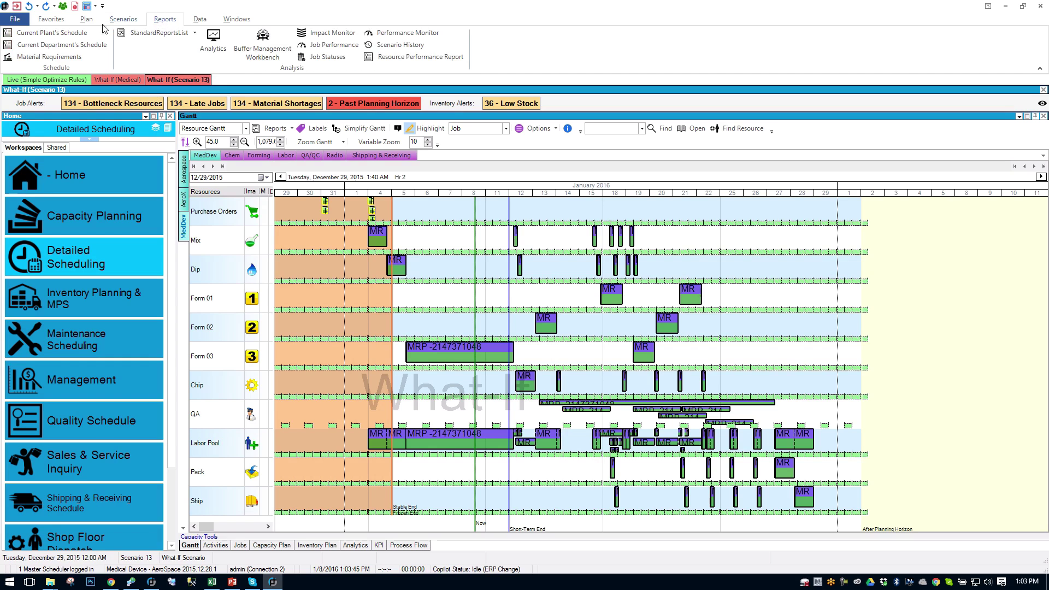
left_click(86, 19)
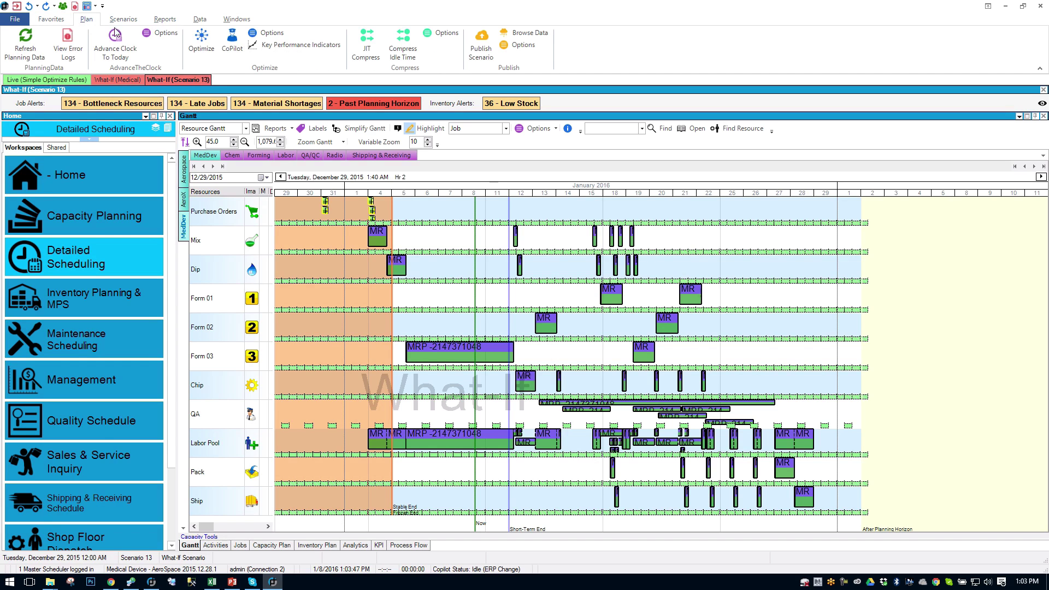
left_click(268, 32)
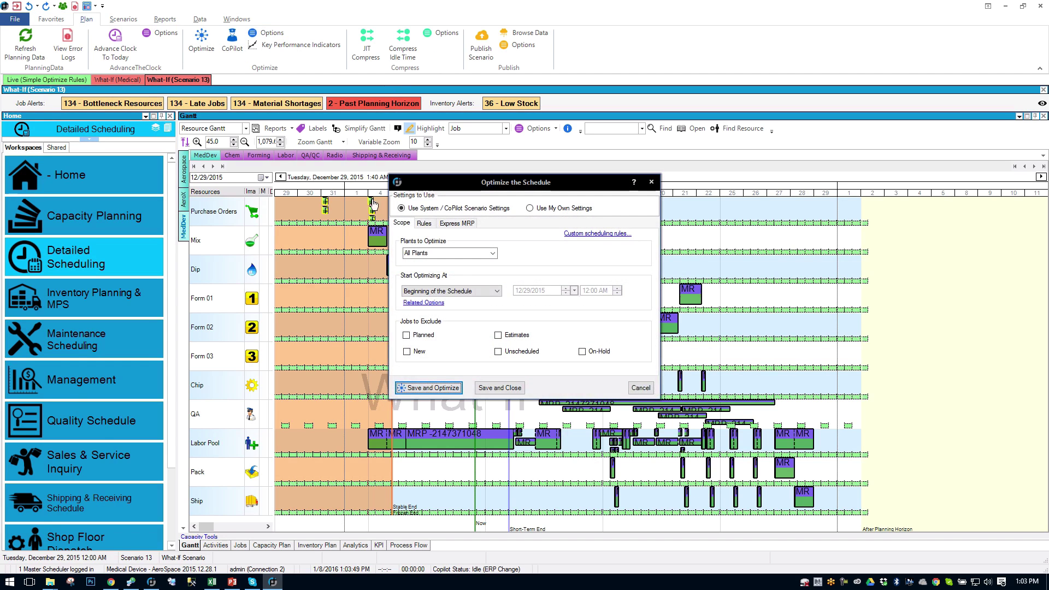
left_click(423, 224)
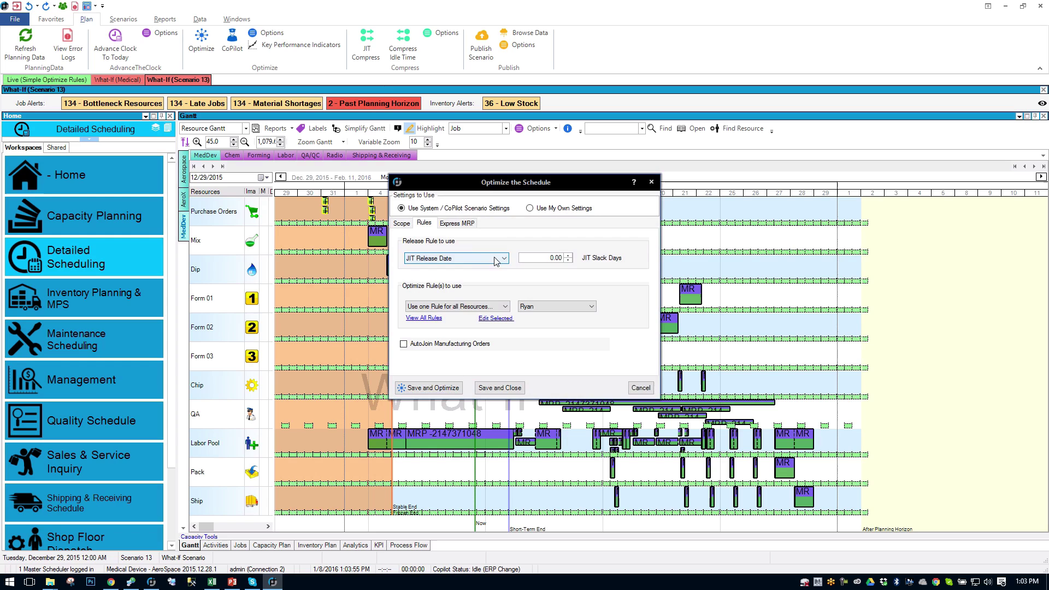
left_click(550, 259)
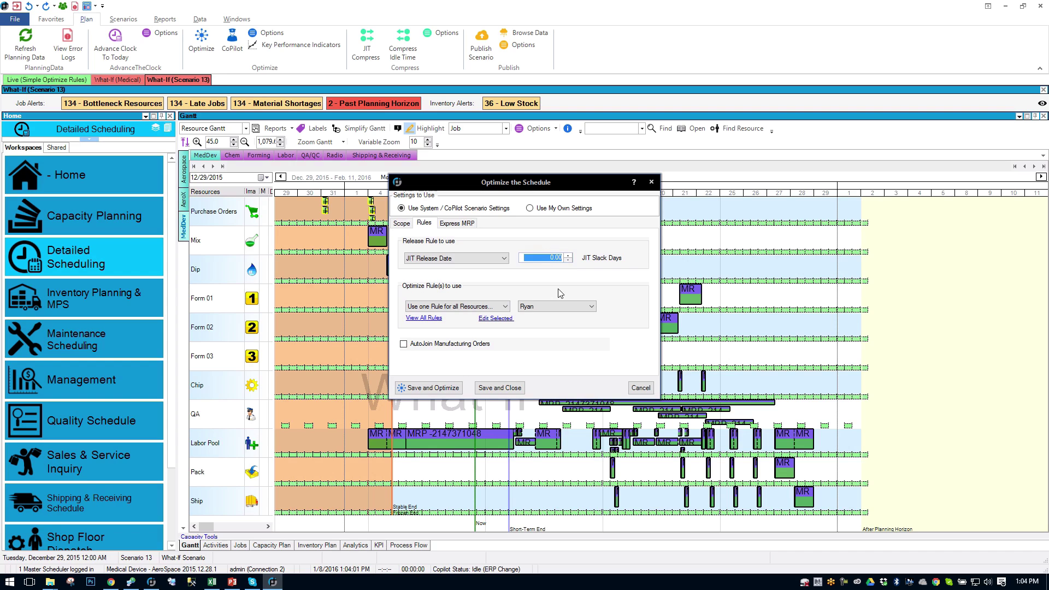
type("56")
type(".")
key("BackSpace")
key("BackSpace")
key("Tab")
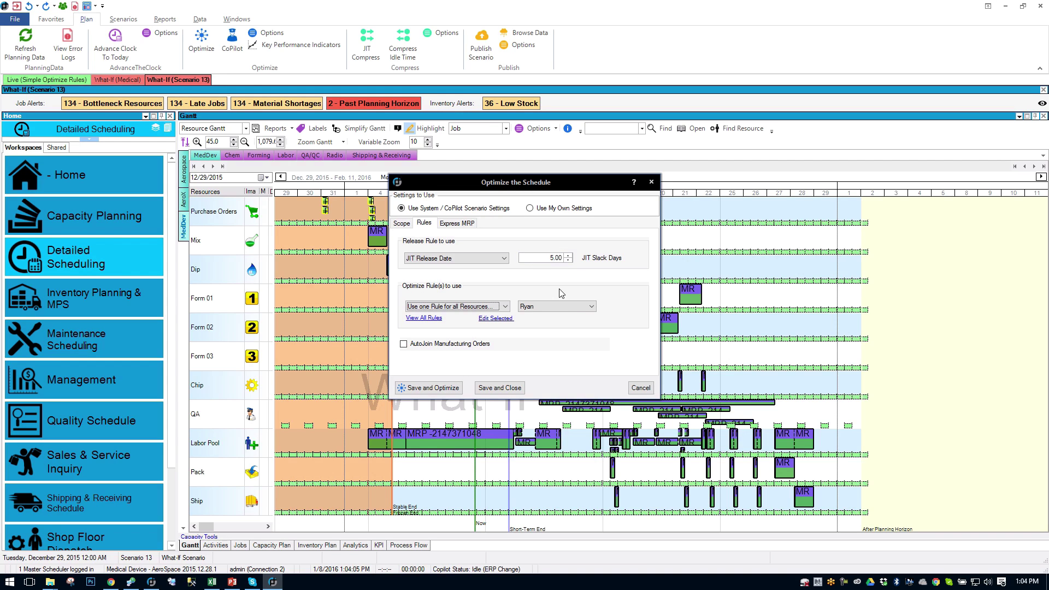
left_click(442, 388)
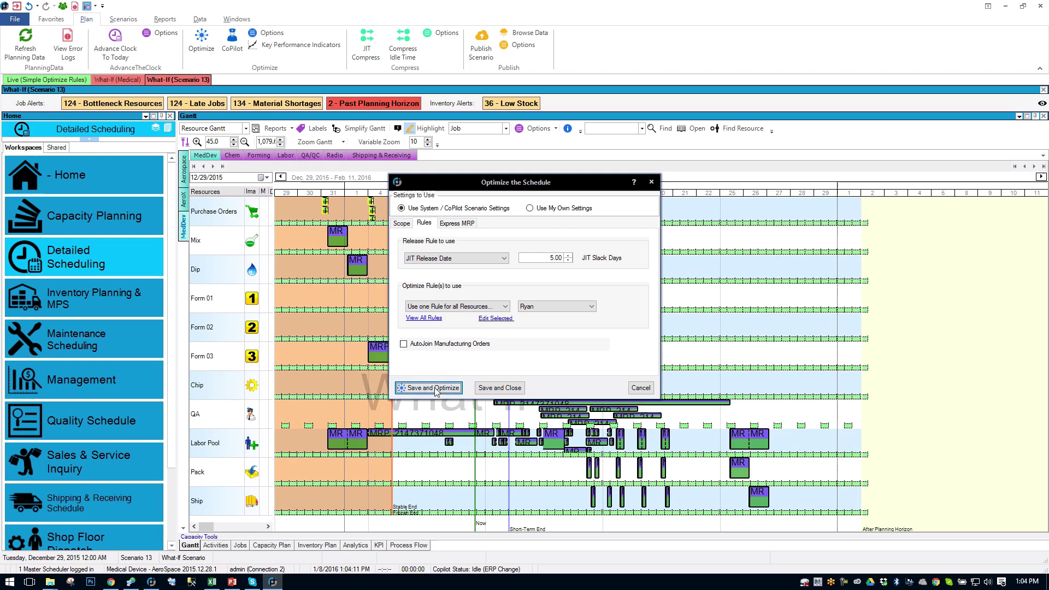
Close the Optimize dialog, view the Medical scenario, then return to Scenario 13
left_click(637, 391)
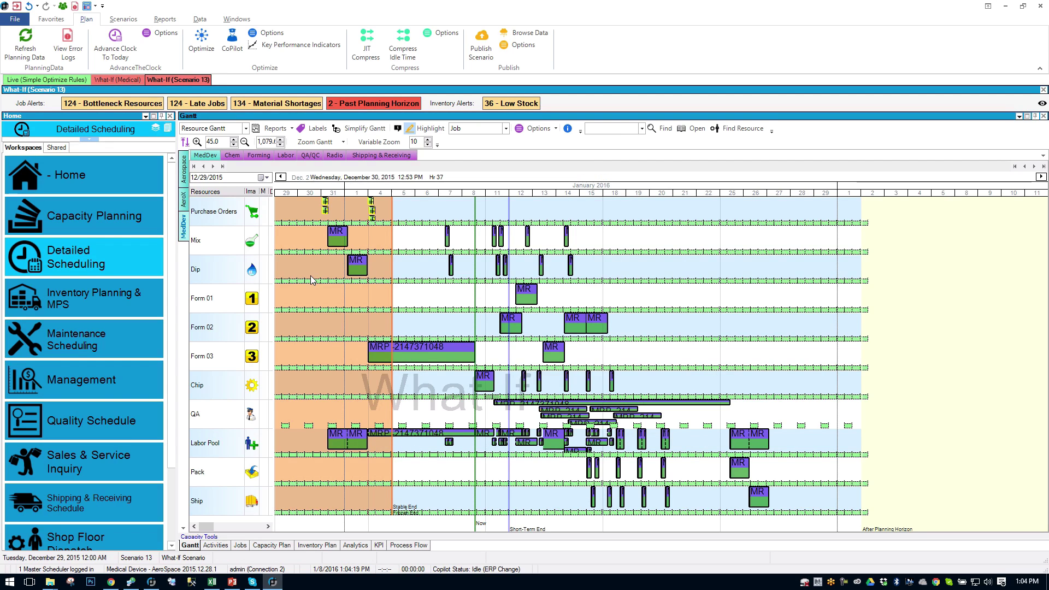
left_click(128, 80)
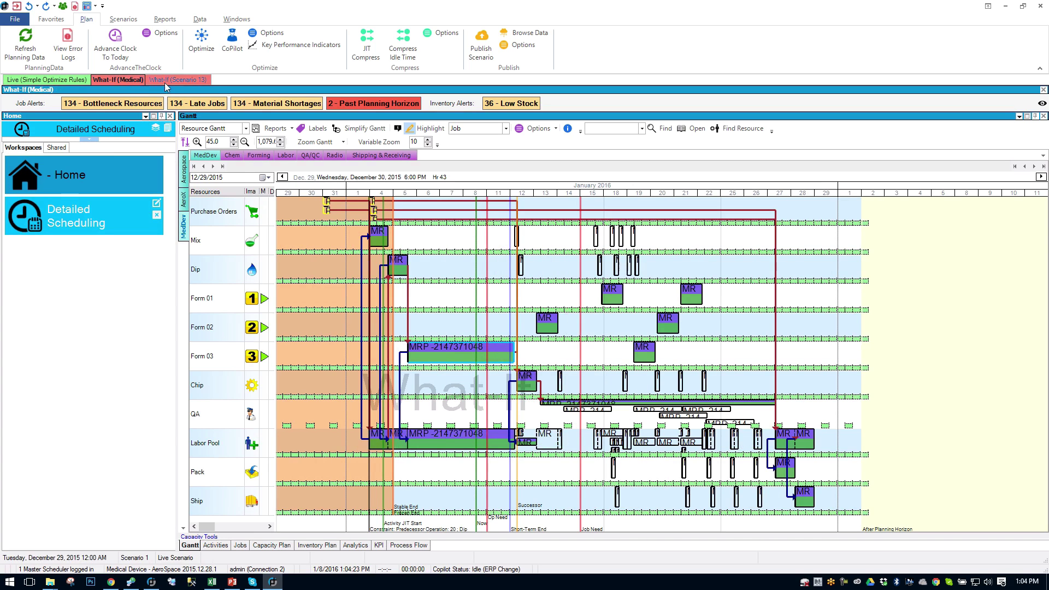
left_click(169, 82)
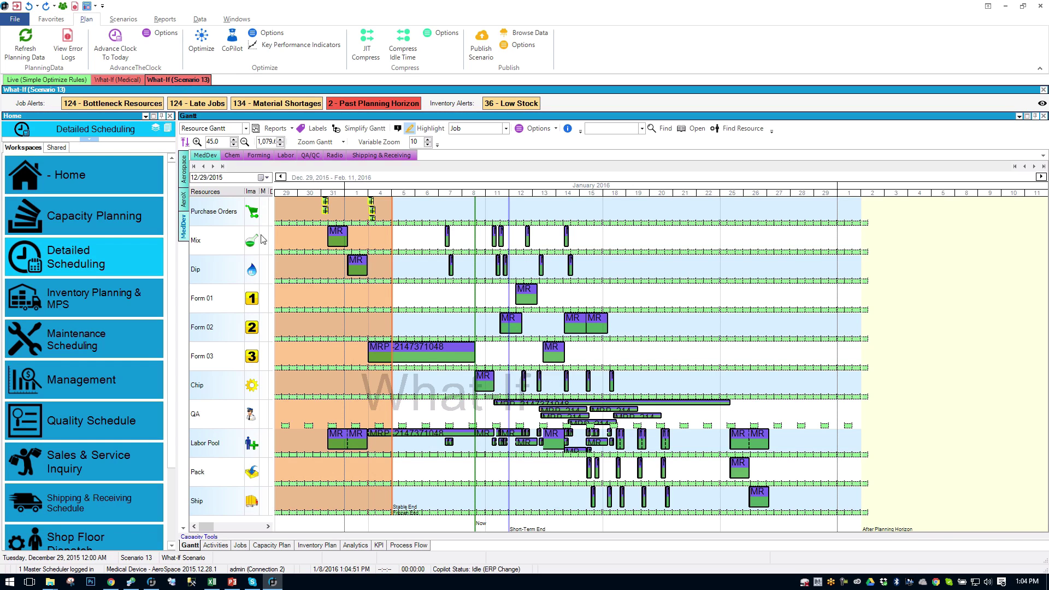
Display Scenario 13's KPI chart showing 124 late jobs and 109 overdue jobs
left_click(378, 545)
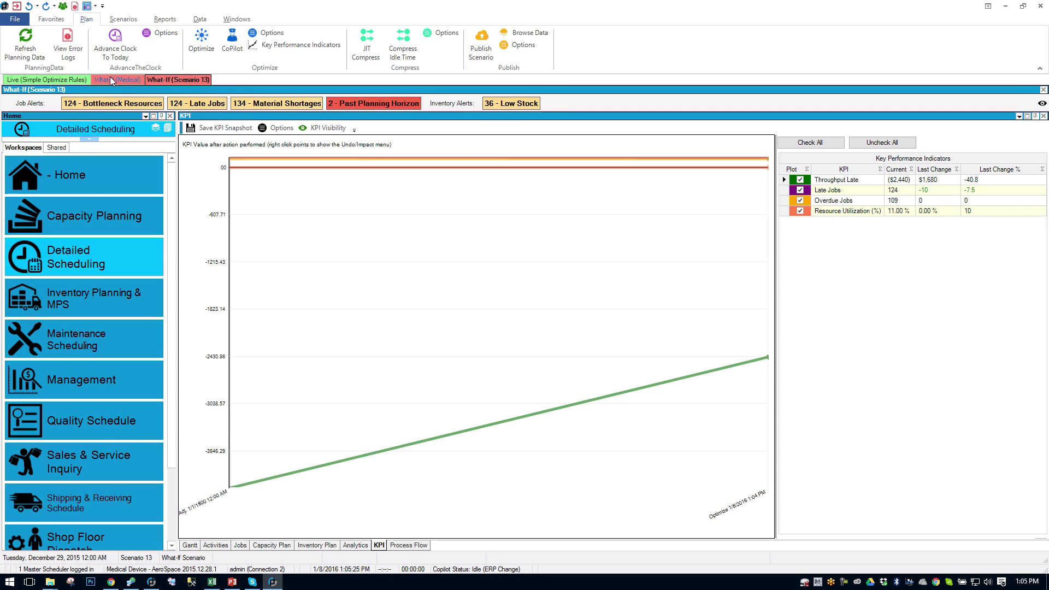
Open Compare Scenarios, select the Simple Optimize row, and move the window left
left_click(128, 20)
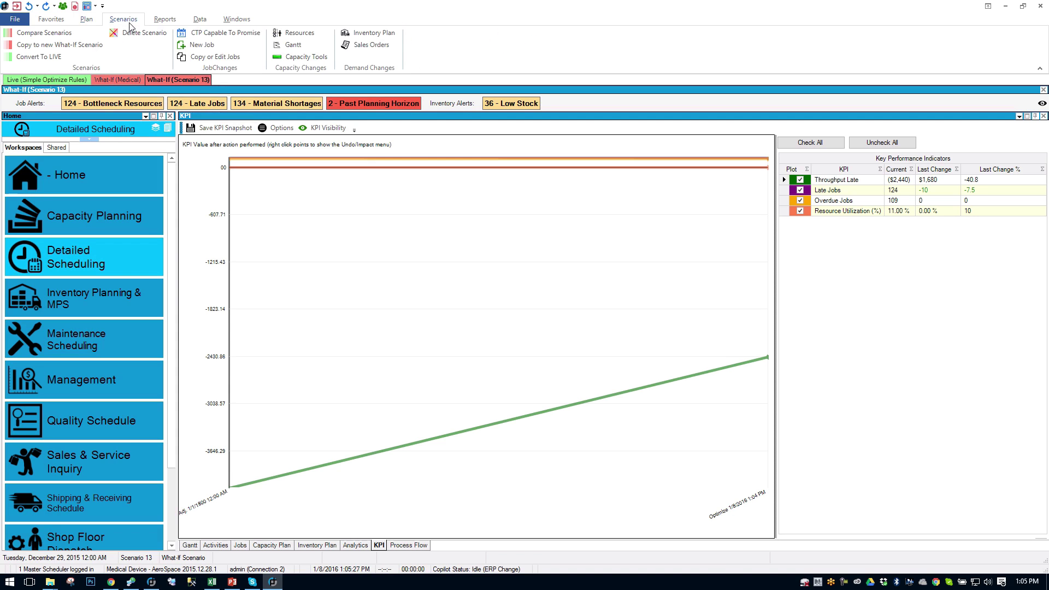
left_click(57, 34)
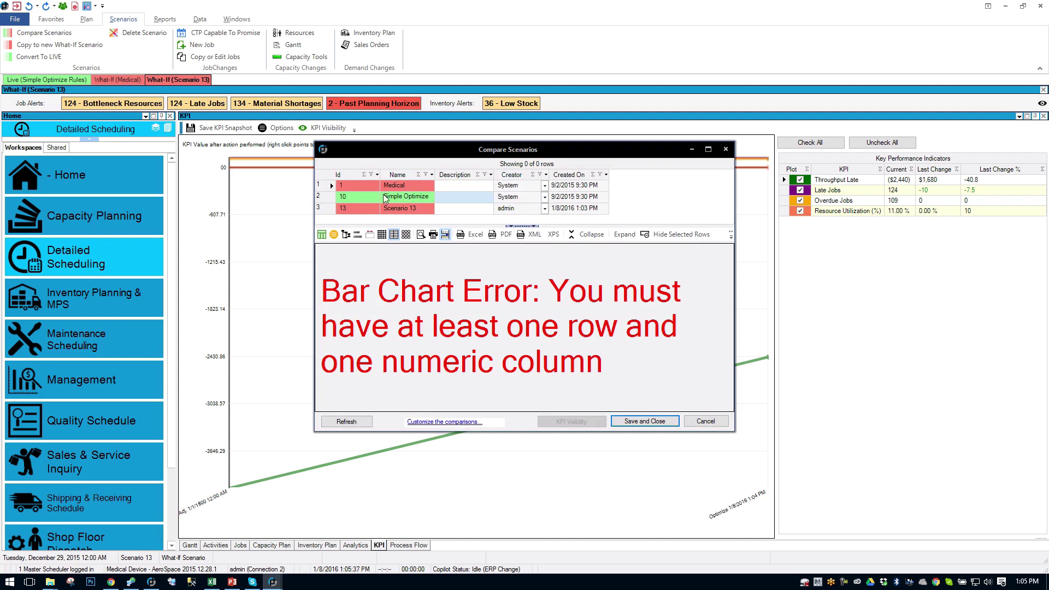
left_click(323, 198)
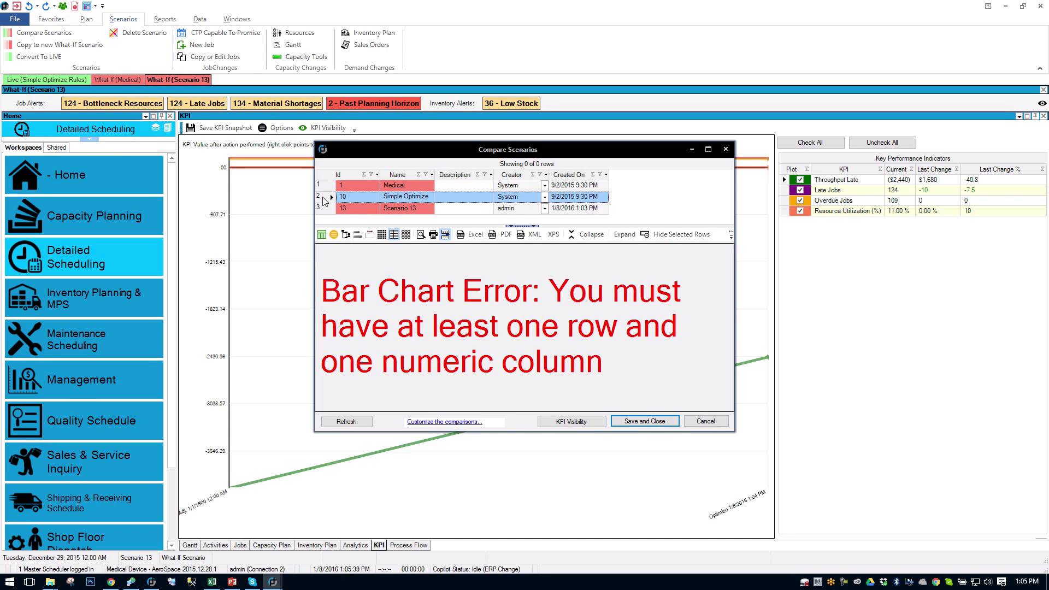
left_click_drag(482, 155, 332, 149)
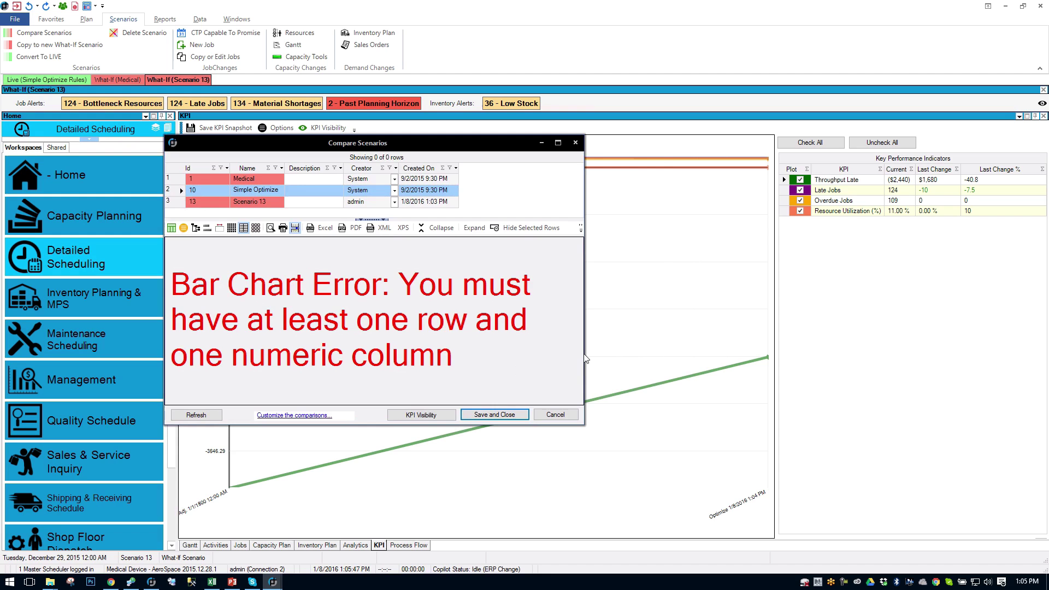
Chart Late Jobs instead of Late Penalty + Setup + FG Carrying Cost in the comparison
left_click(421, 415)
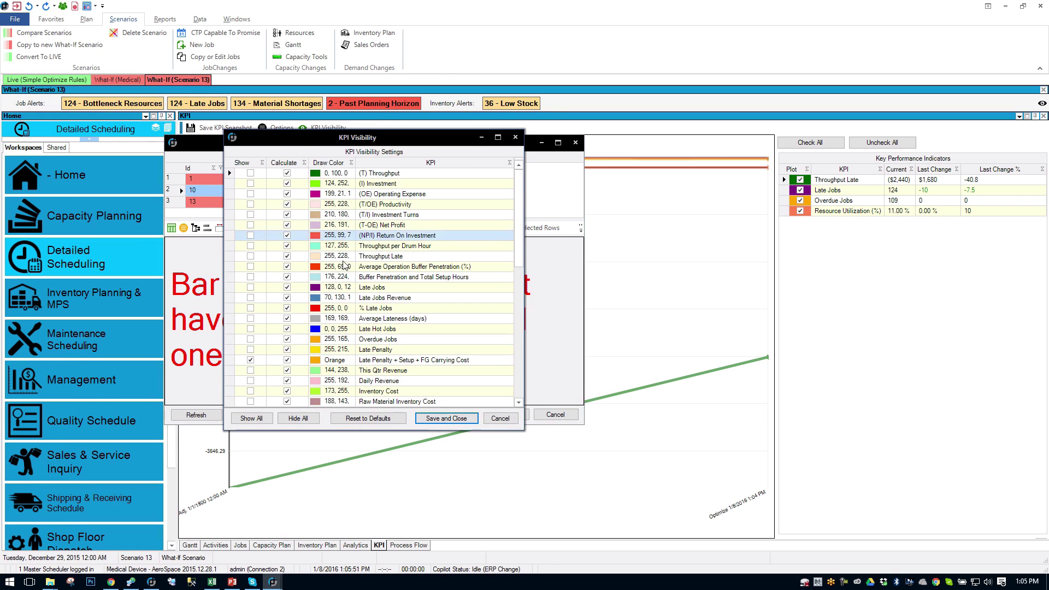
left_click(250, 360)
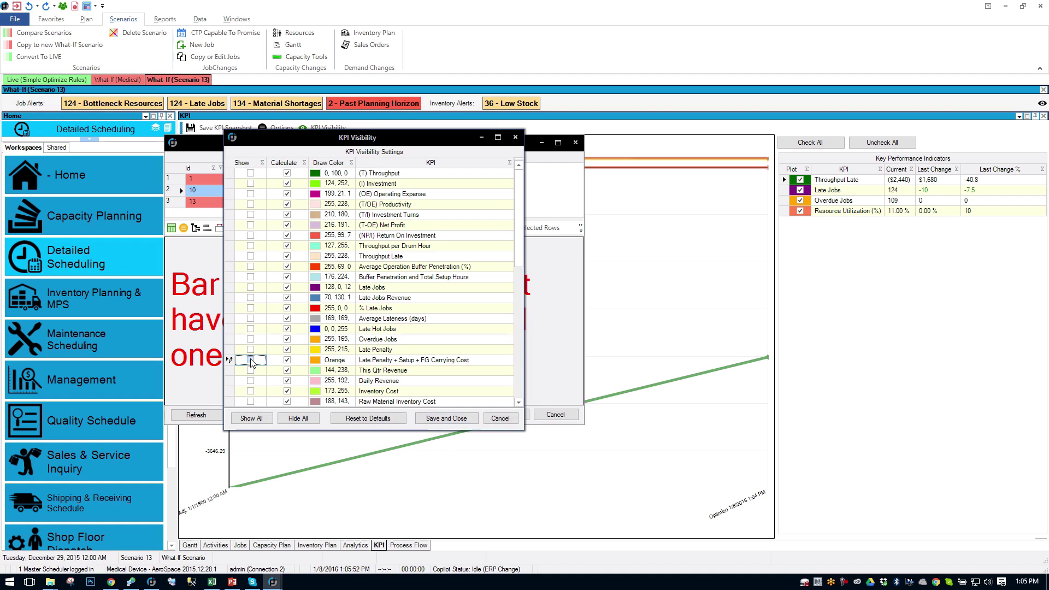
left_click(250, 287)
left_click(437, 414)
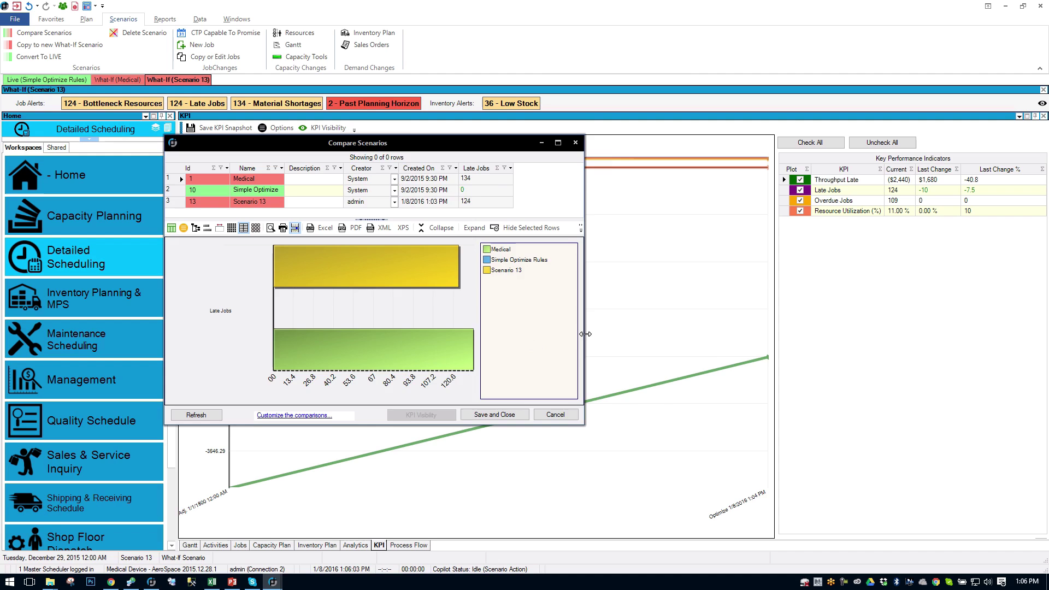
Widen the Compare Scenarios window and read a Late Jobs bar's value
left_click_drag(585, 334, 688, 334)
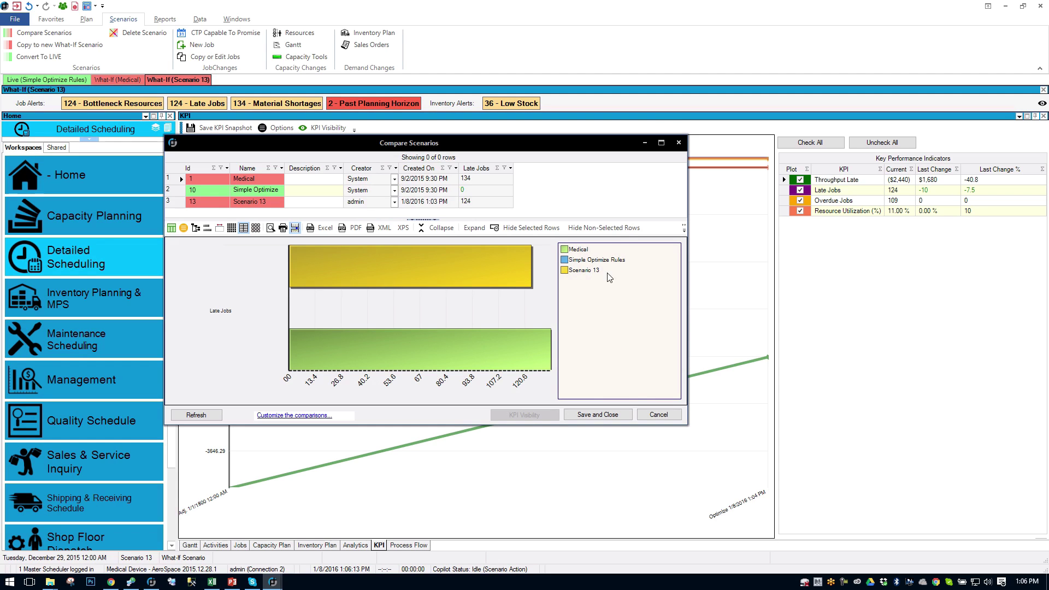
mouse_move(483, 351)
Save and reopen Compare Scenarios, checking KPI visibility for Medical and Scenario 13 without changes
left_click(600, 414)
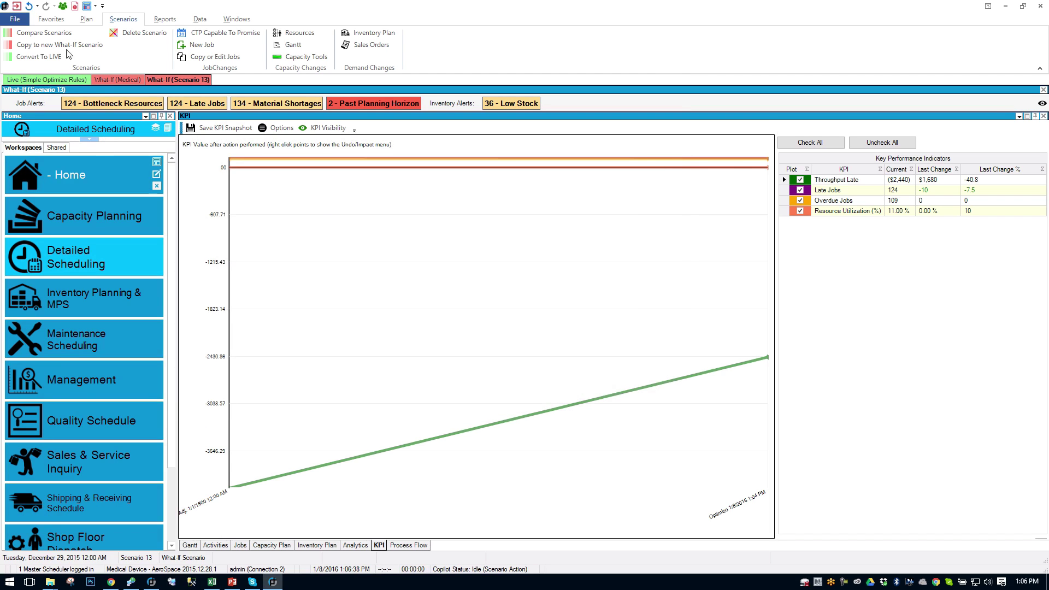
left_click(55, 33)
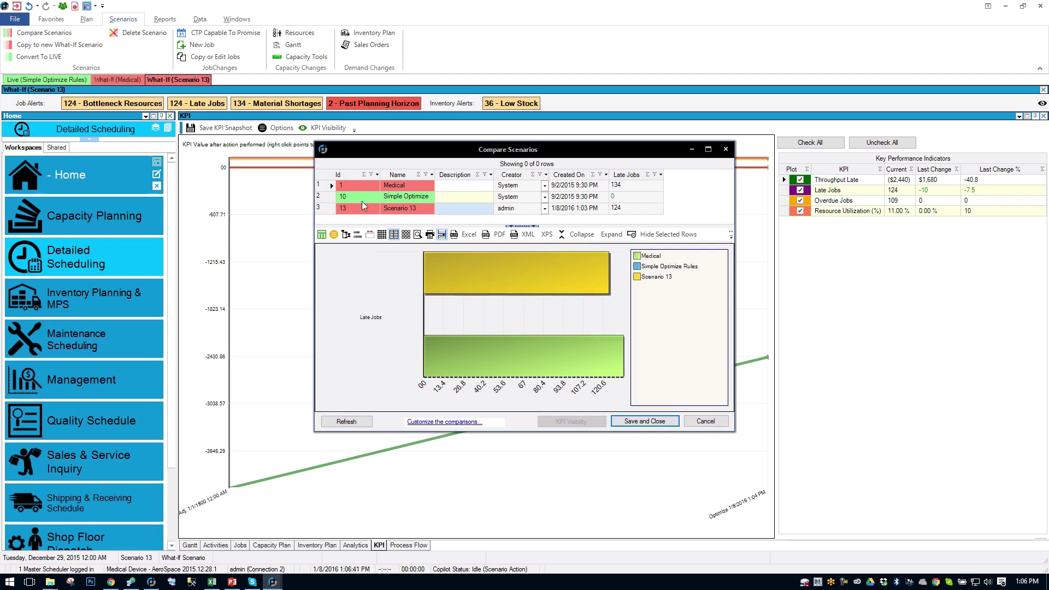
left_click(330, 188)
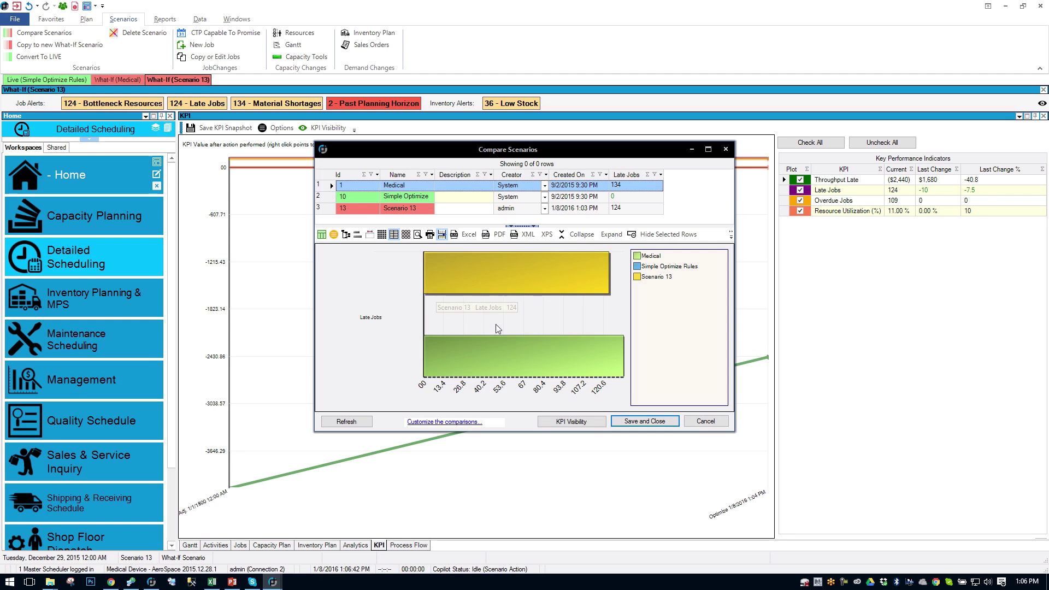
left_click(574, 421)
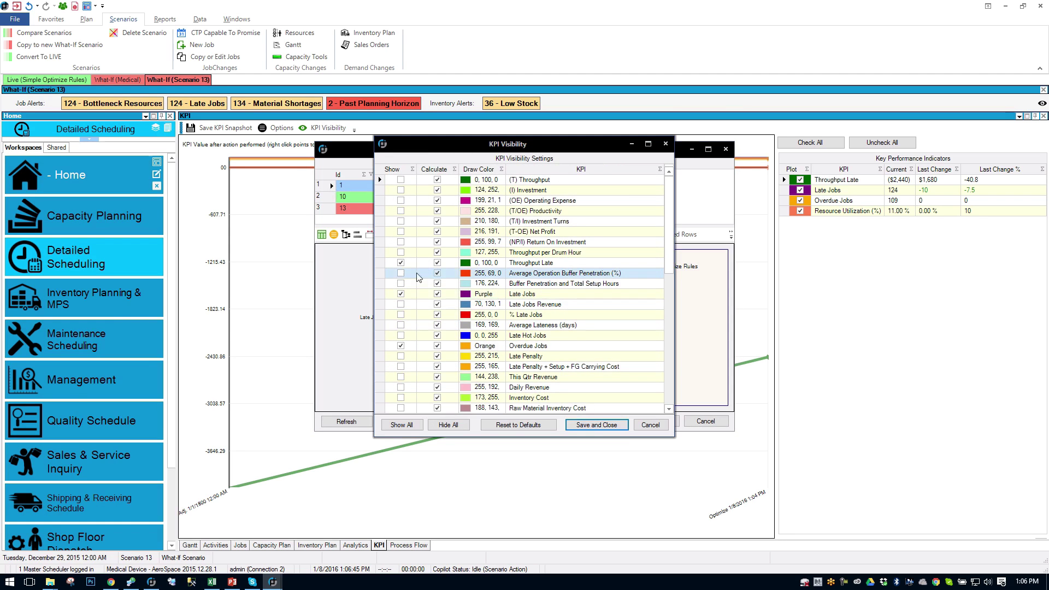
left_click(644, 429)
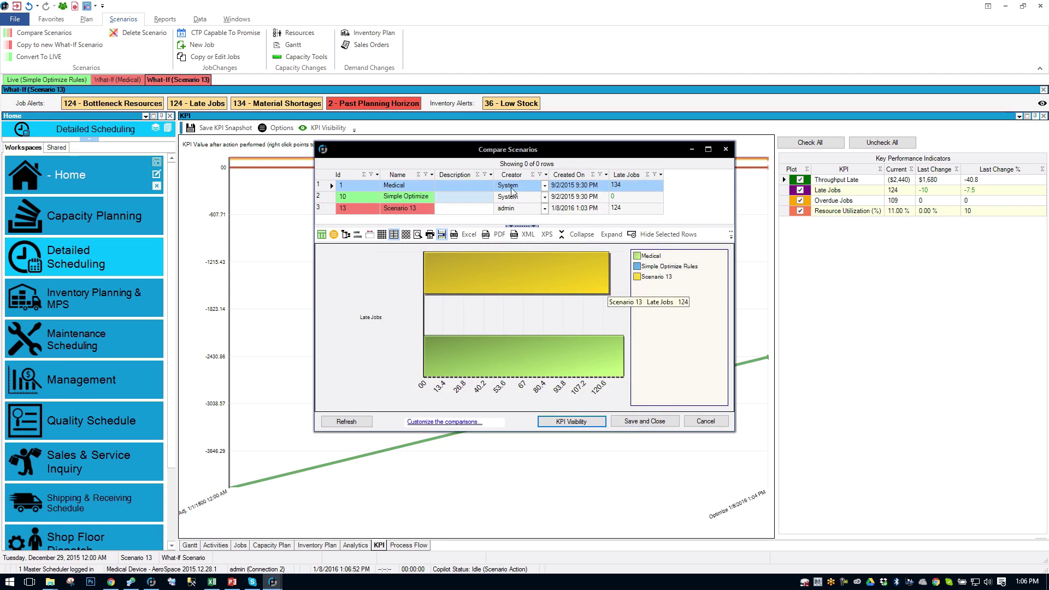
left_click(339, 208)
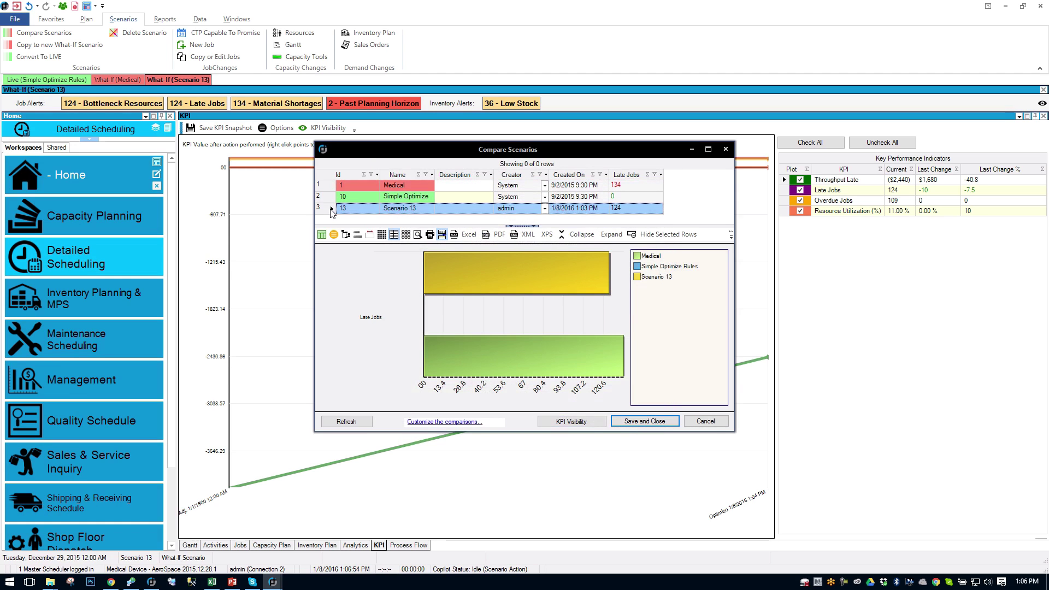
left_click(576, 422)
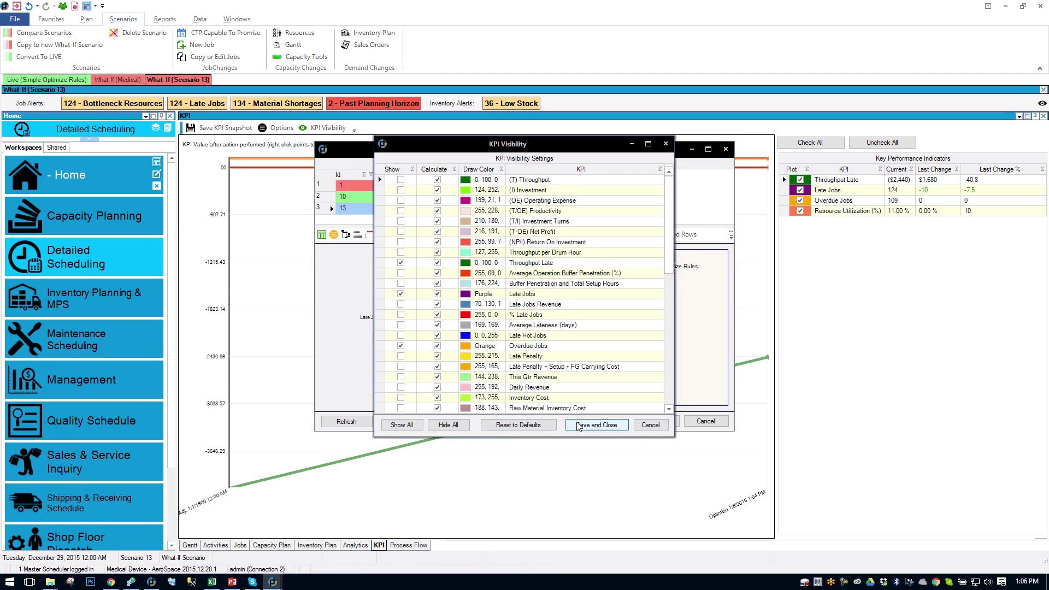
left_click(650, 425)
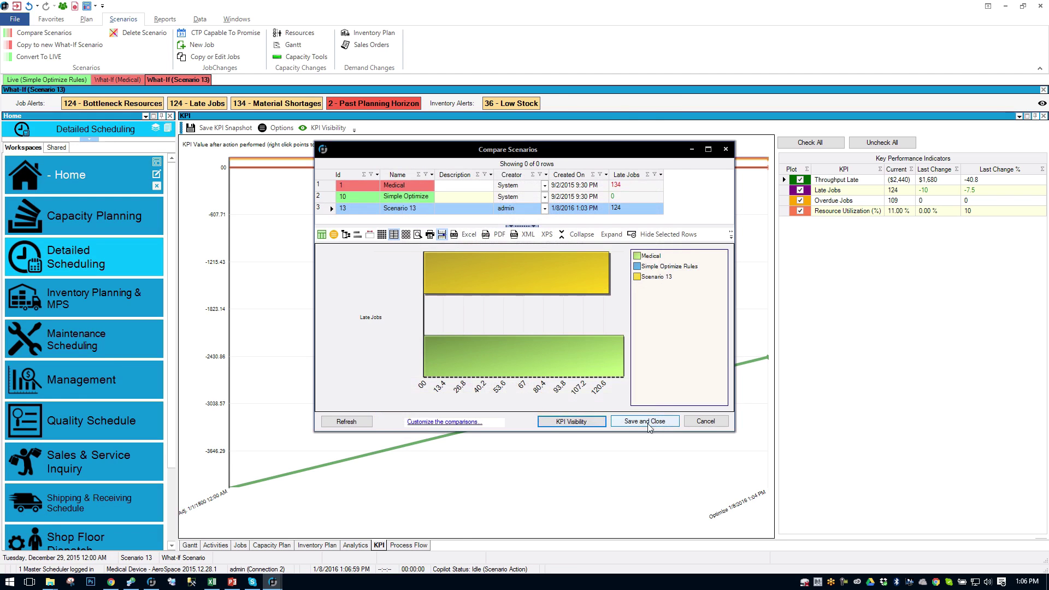
Show Throughput Late in the comparison chart via the Simple Optimize row's KPI settings
left_click(339, 197)
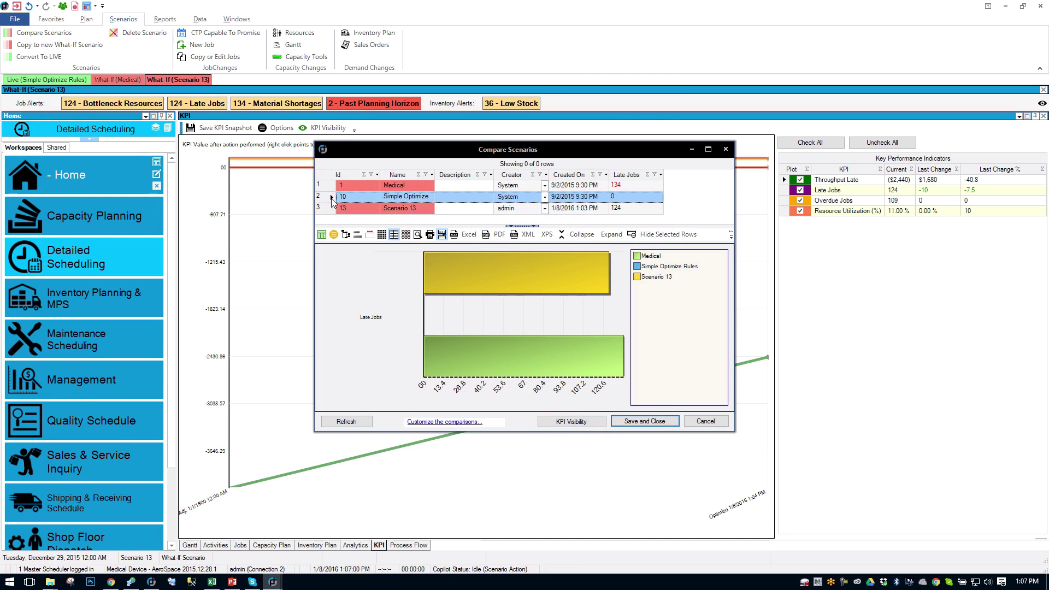
left_click(580, 424)
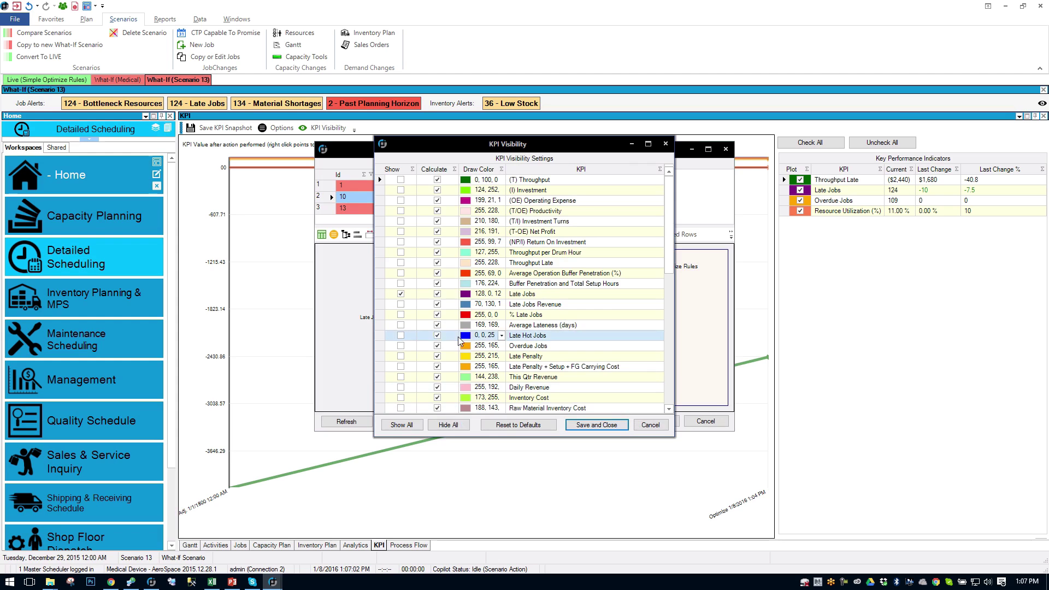
left_click(401, 262)
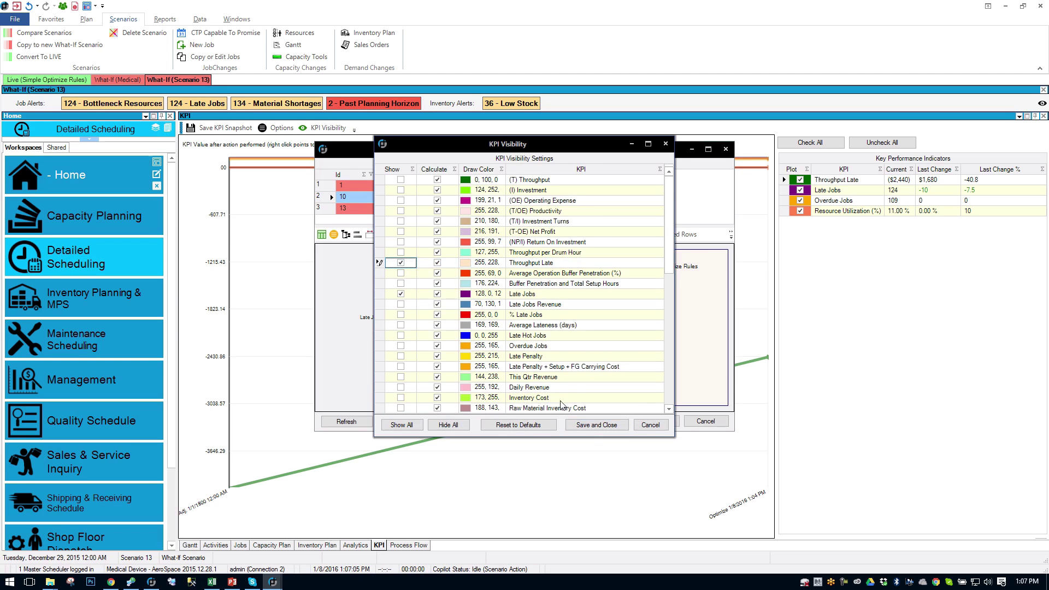
left_click(594, 426)
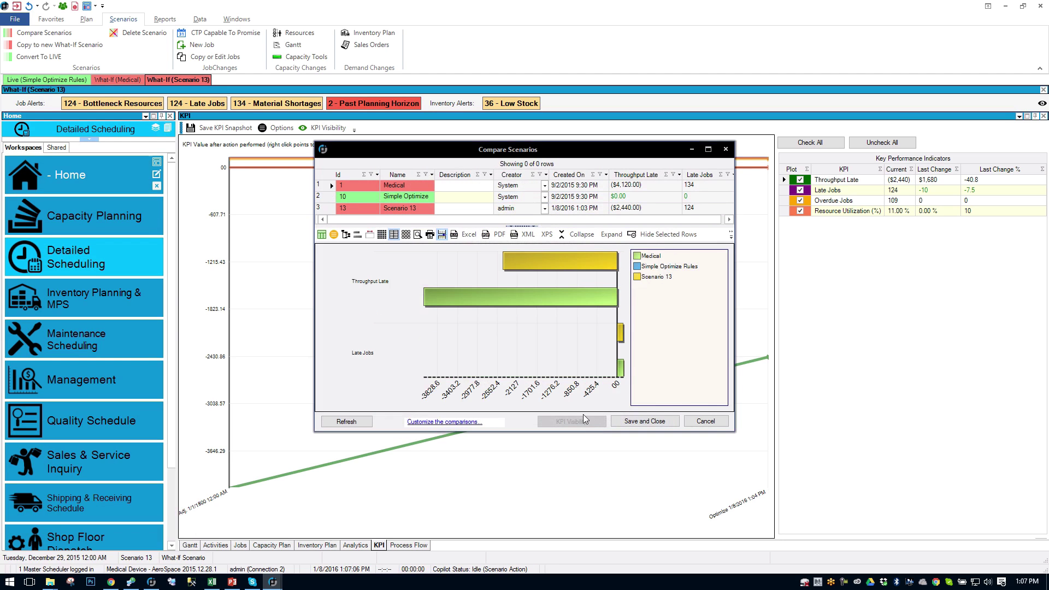
mouse_move(570, 344)
Open KPI Visibility for the Medical row and scroll to the bottom of the KPI list
left_click(350, 186)
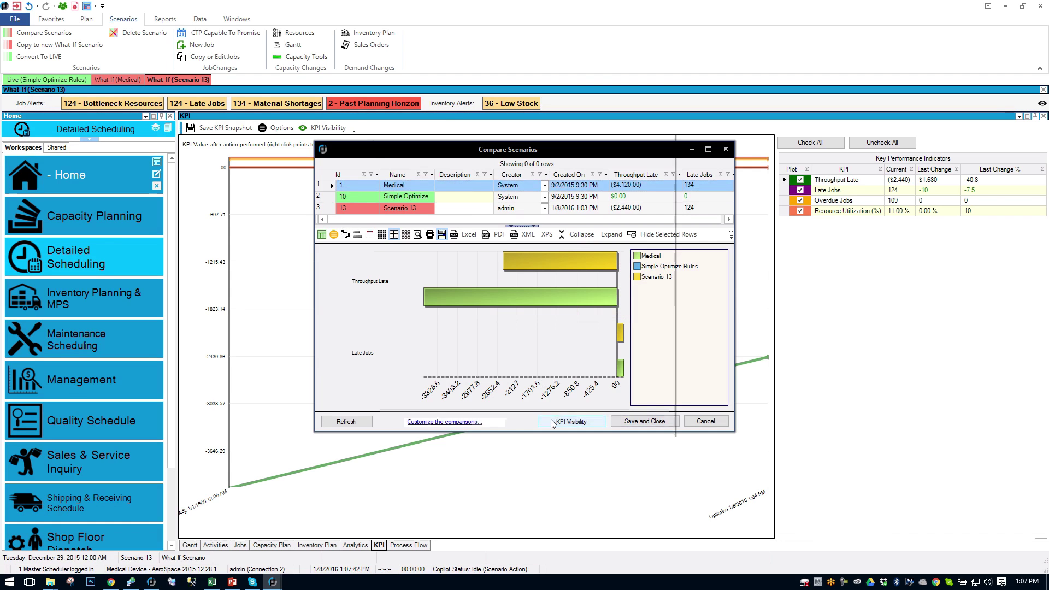
left_click(571, 421)
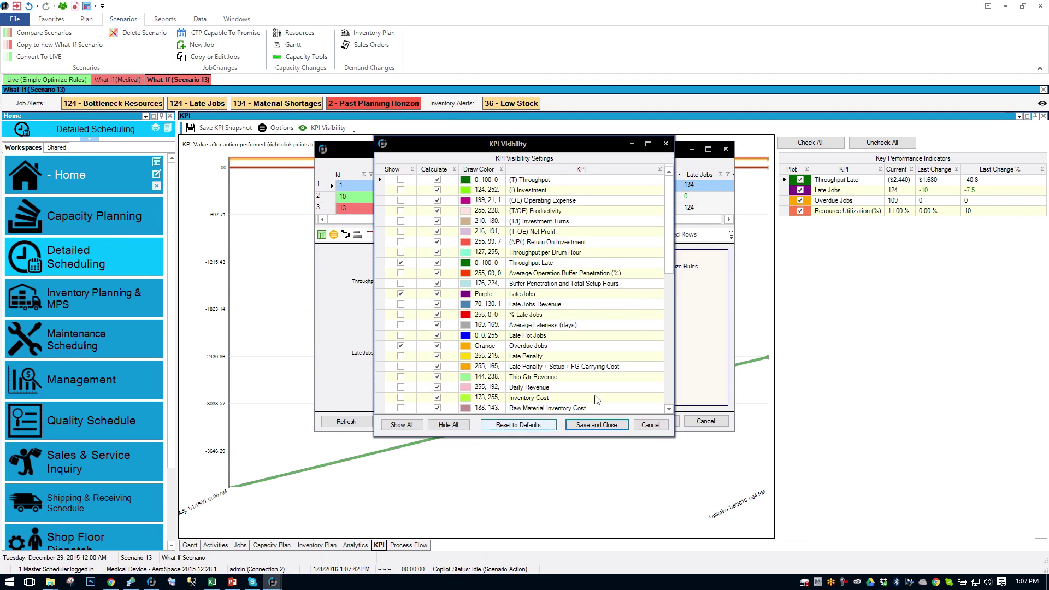
left_click(671, 197)
scroll(671, 217, "down", 1)
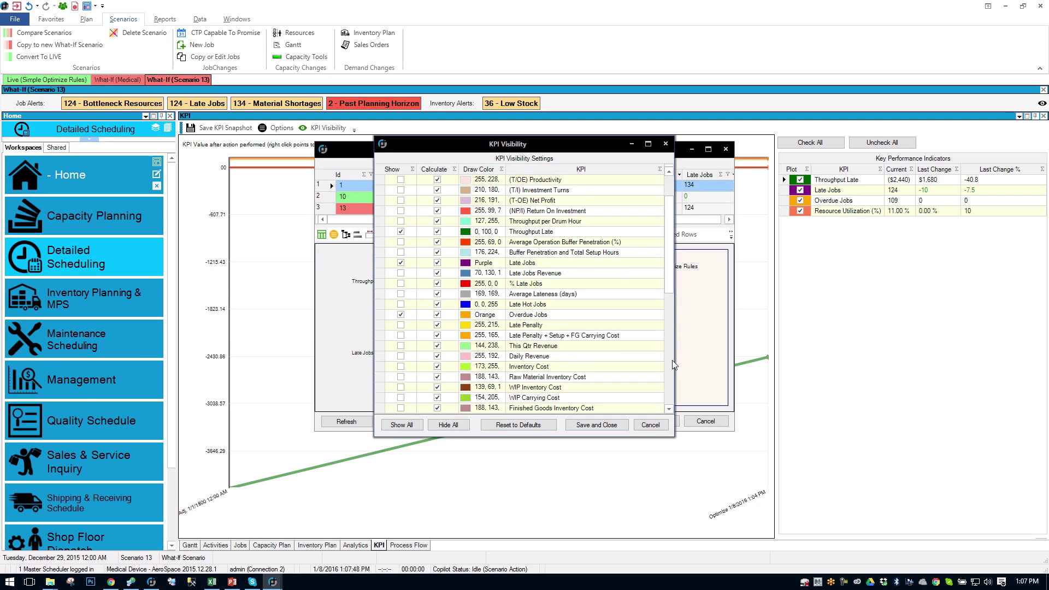
scroll(672, 363, "down", 6)
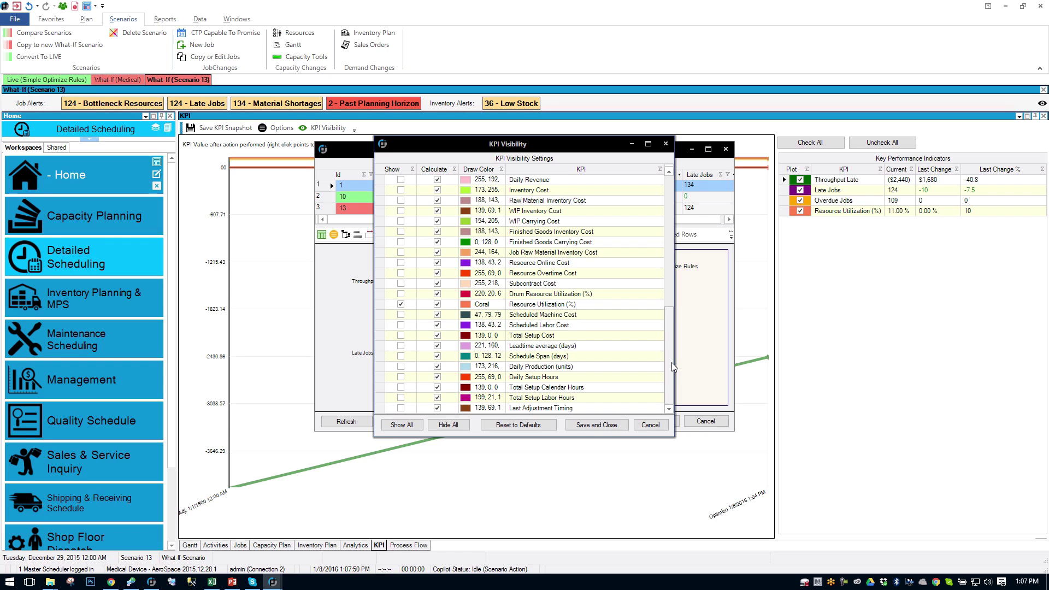